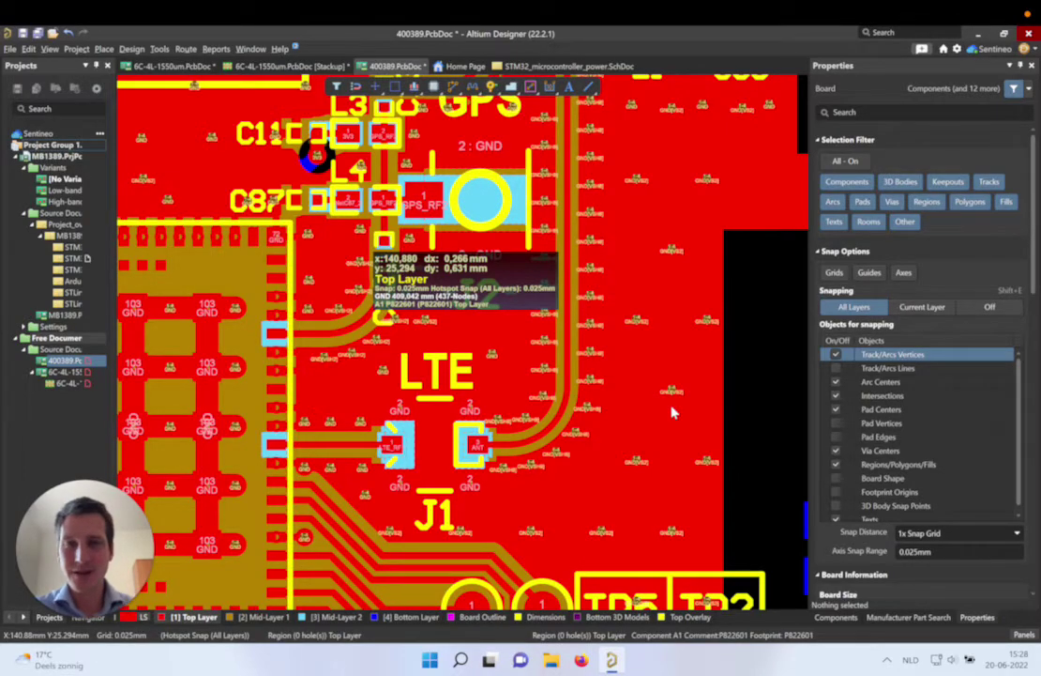
Step: Switch the board to 3D and bring the LTE and GPS connectors into view
{"action": "key", "text": "3"}
{"action": "right_click_drag", "start_coordinate": [576, 495], "coordinate": [643, 394]}
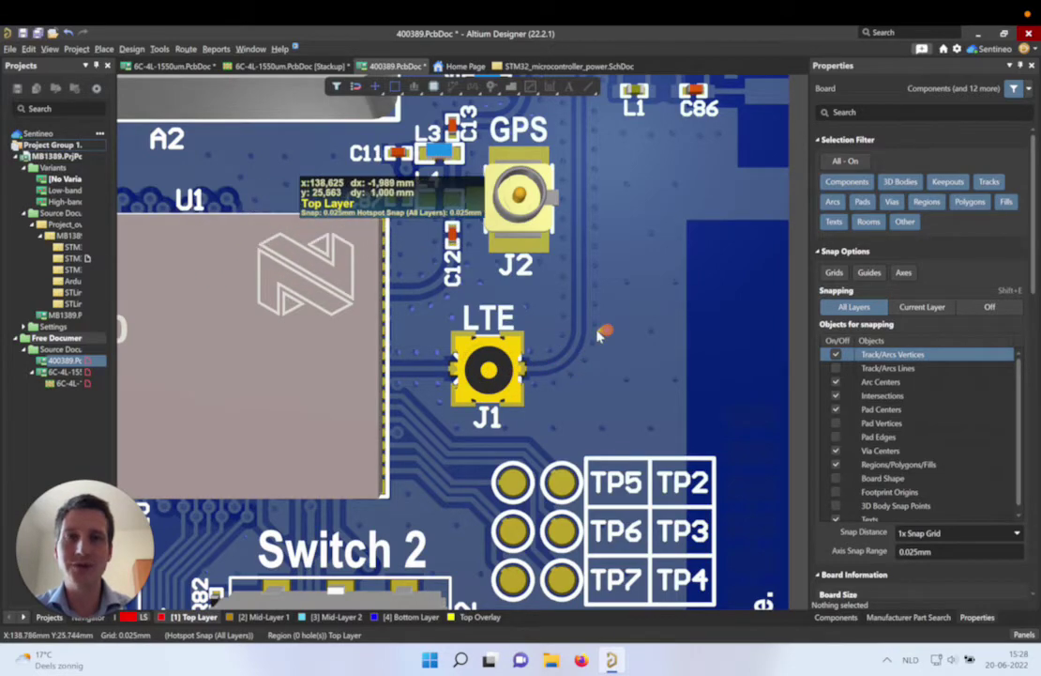
Step: Back in 2D, select the LTE_RF1 track feeding the LTE connector to show its properties
{"action": "right_click_drag", "start_coordinate": [595, 338], "coordinate": [626, 350]}
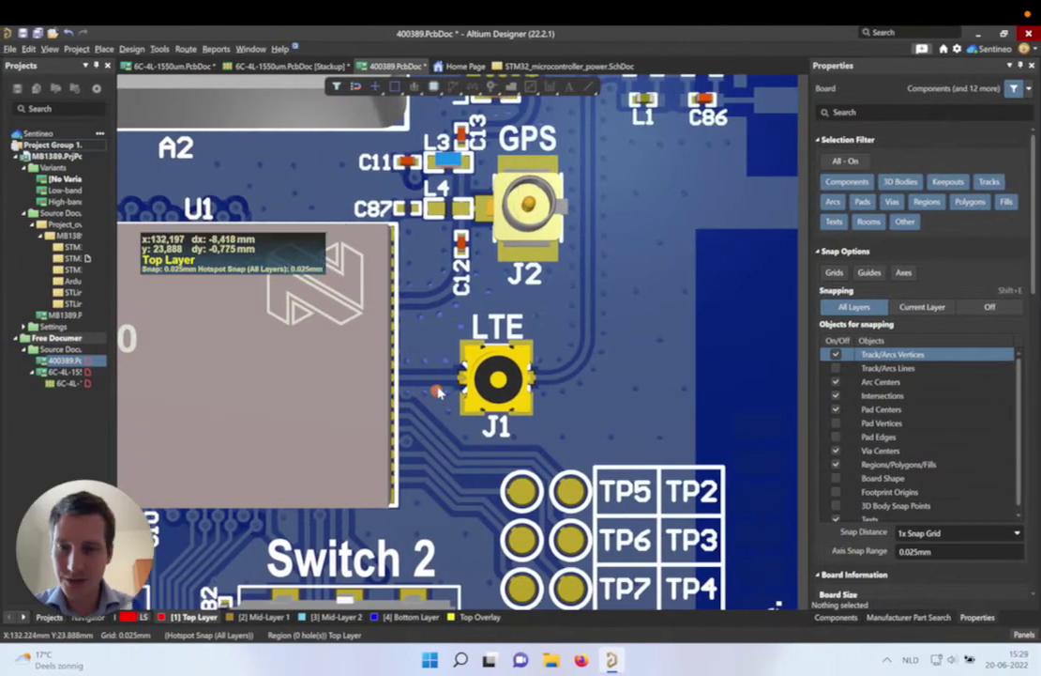
{"action": "key", "text": "2"}
{"action": "left_click", "coordinate": [345, 448]}
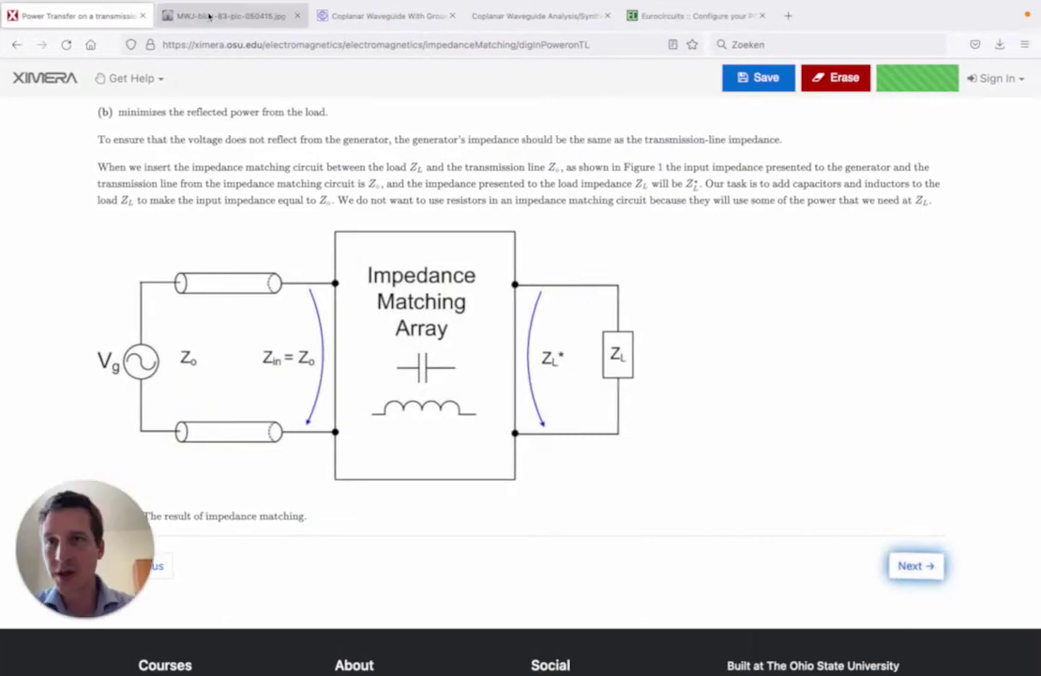
Step: Show the browser image comparing microstrip with grounded coplanar waveguide
{"action": "left_click", "coordinate": [208, 16]}
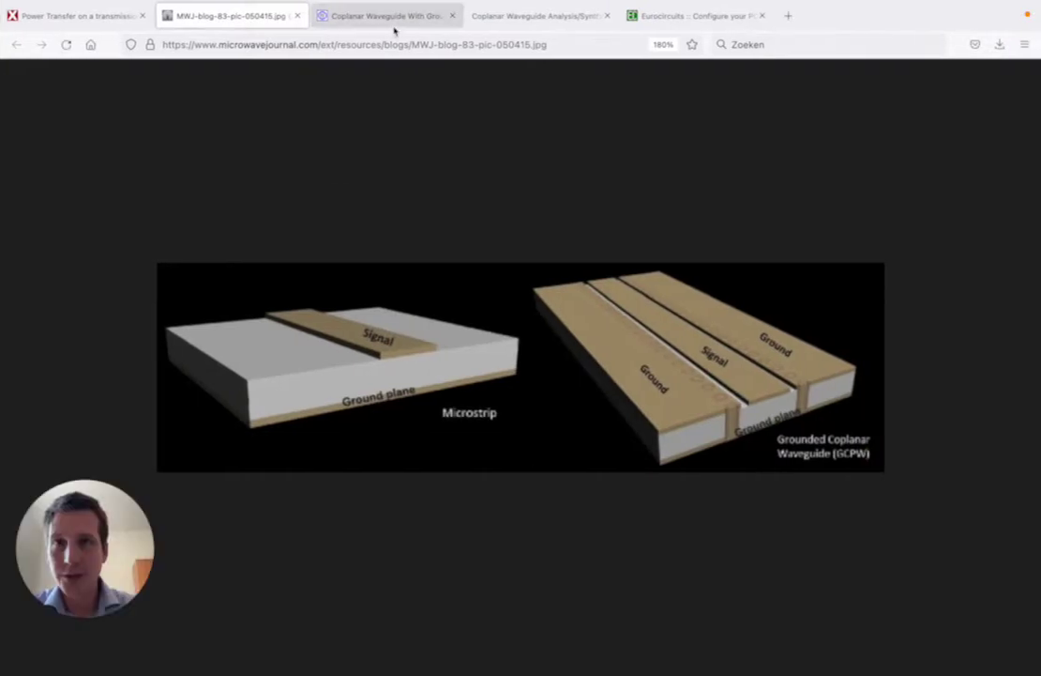
Step: View the Chemandy 'Coplanar Waveguide With Ground' calculator, then the Eurocircuits buildup editor
{"action": "left_click", "coordinate": [395, 20]}
{"action": "scroll", "coordinate": [460, 217], "scroll_direction": "down", "scroll_amount": 1}
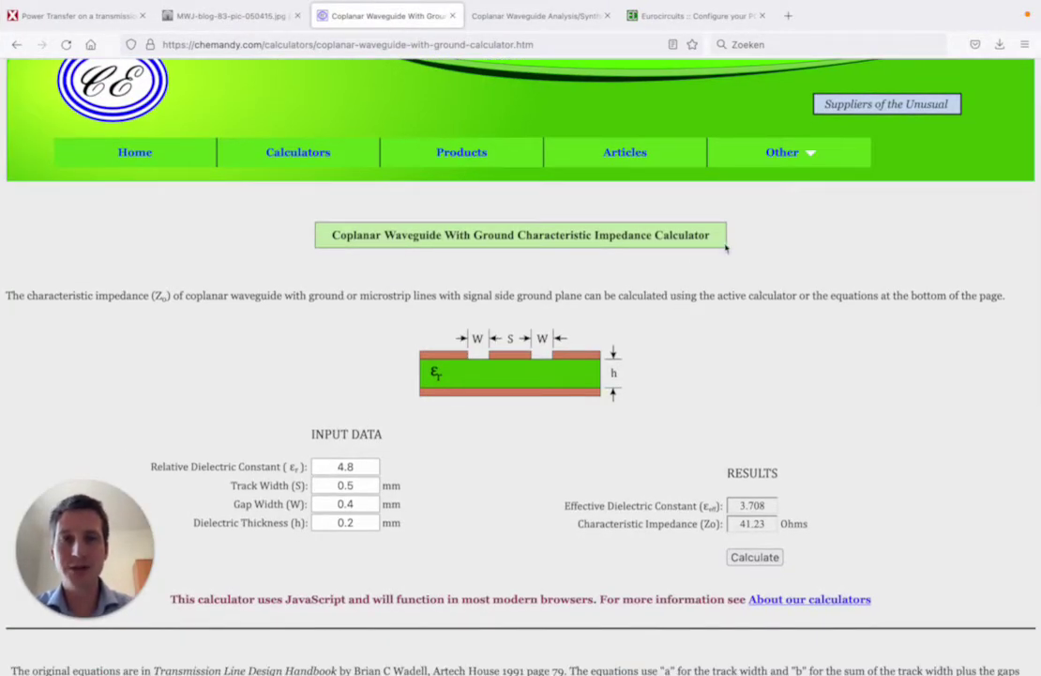
{"action": "left_click", "coordinate": [701, 20]}
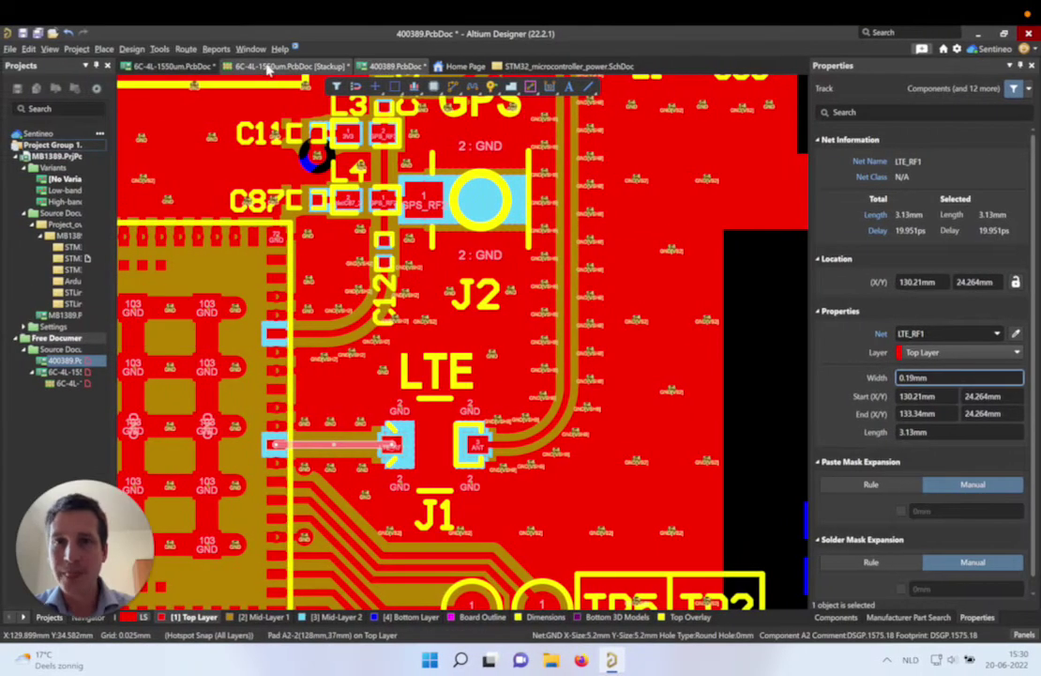
Step: Open the 6C-4L-1550um.PcbDoc [Stackup] document to view its dielectric layers
{"action": "left_click", "coordinate": [268, 66]}
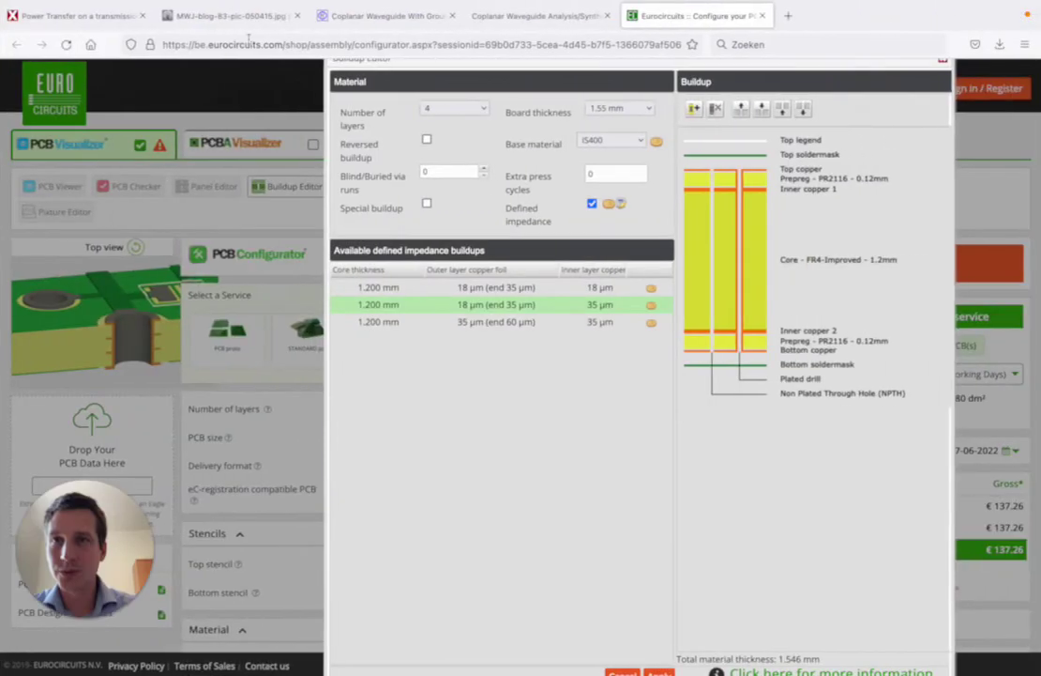
Step: Switch to the Chemandy coplanar waveguide calculator and bring its input fields into view
{"action": "left_click", "coordinate": [230, 21]}
{"action": "left_click", "coordinate": [369, 16]}
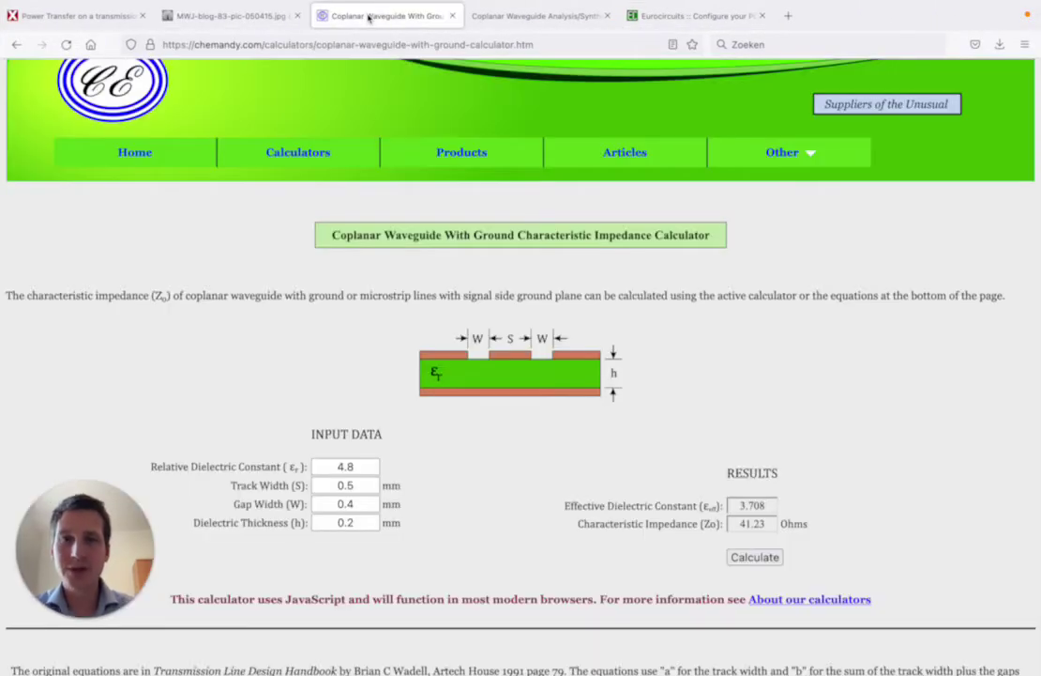
{"action": "scroll", "coordinate": [620, 487], "scroll_direction": "down", "scroll_amount": 2}
{"action": "scroll", "coordinate": [445, 317], "scroll_direction": "up", "scroll_amount": 4}
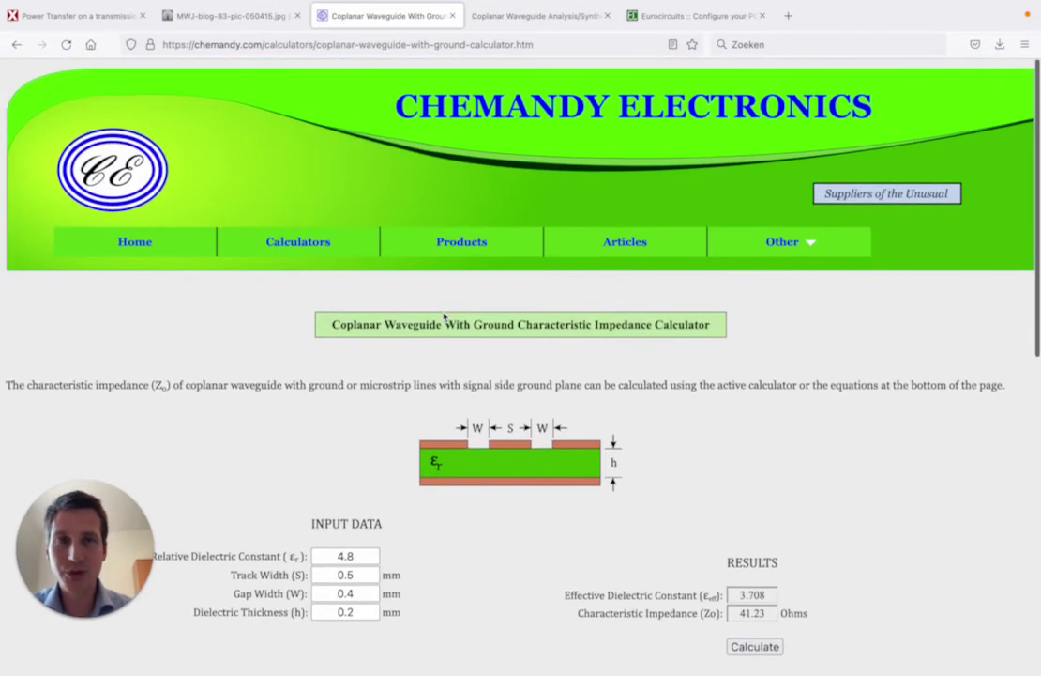
{"action": "scroll", "coordinate": [445, 317], "scroll_direction": "down", "scroll_amount": 3}
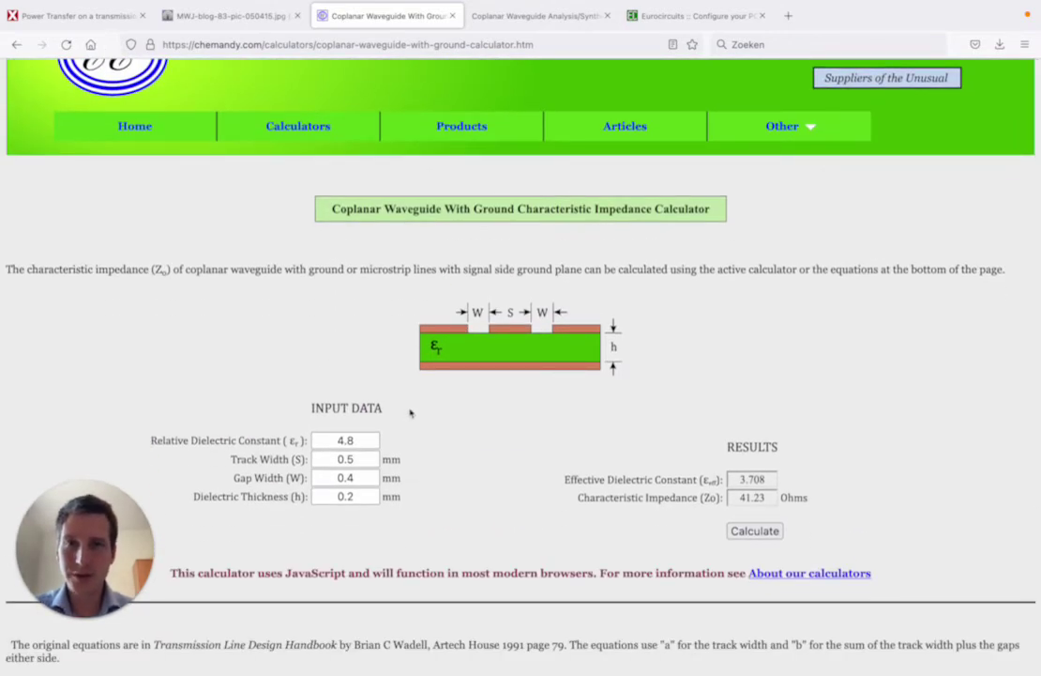
Step: Set the dielectric thickness to 0.12 mm and recalculate, giving 29.42 ohms
{"action": "left_click", "coordinate": [363, 441]}
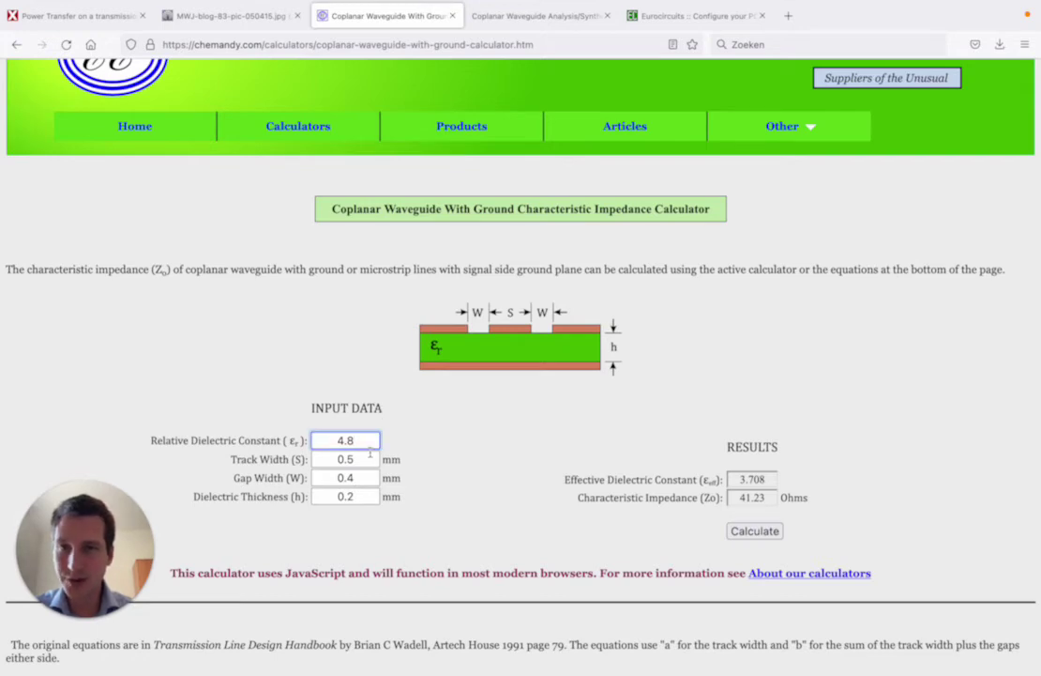
{"action": "left_click", "coordinate": [346, 497]}
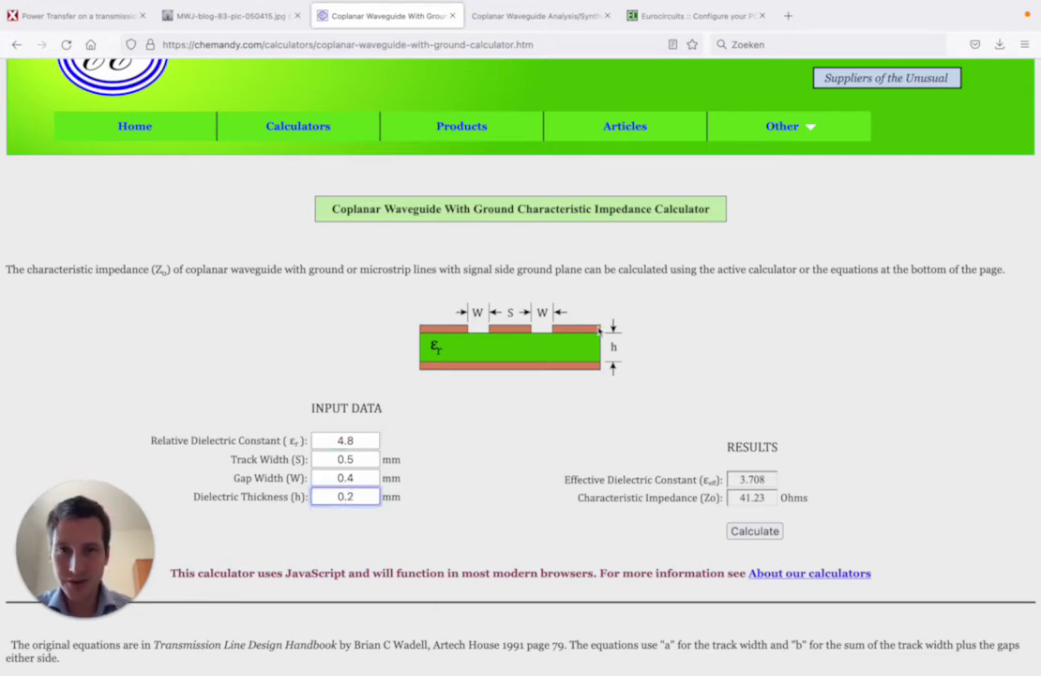
{"action": "type", "text": "1"}
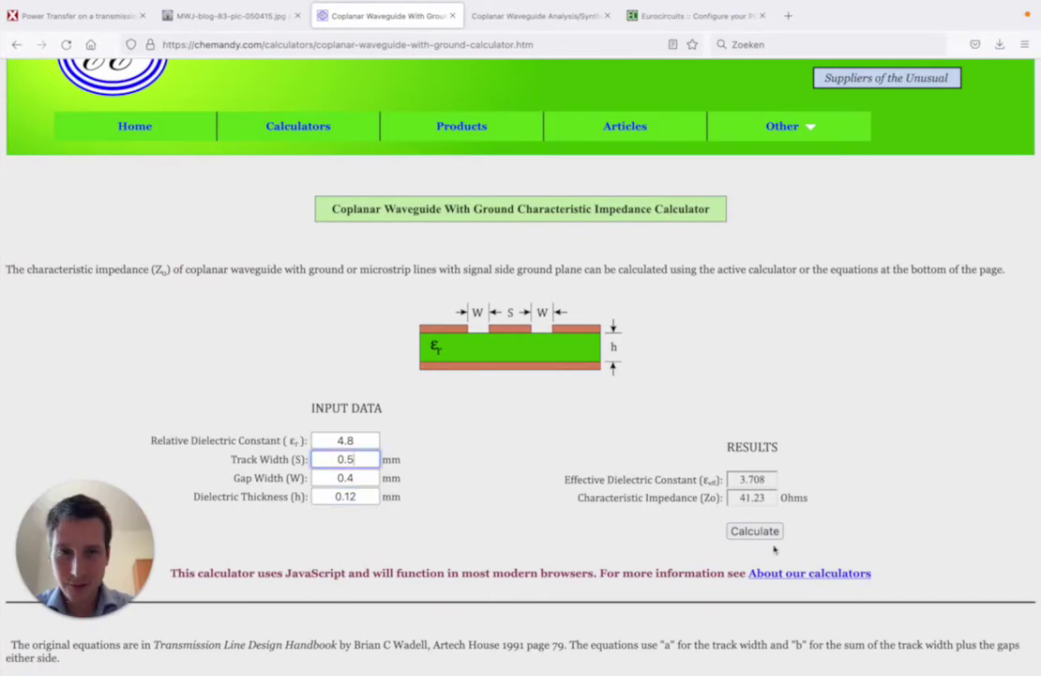
{"action": "left_click", "coordinate": [755, 530]}
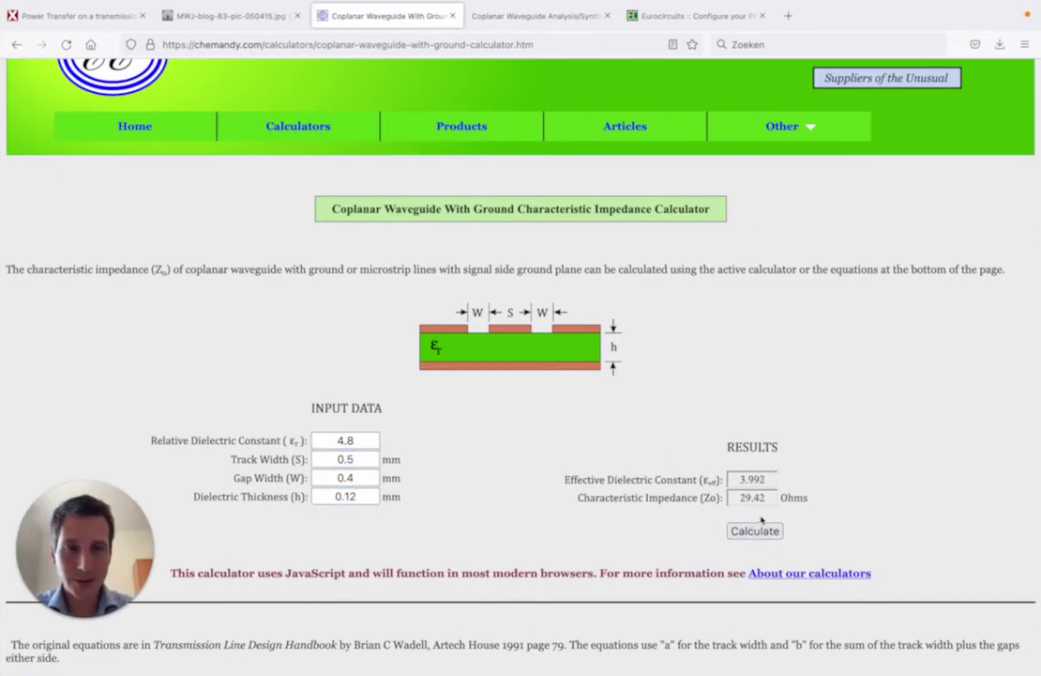
{"action": "left_click", "coordinate": [373, 478]}
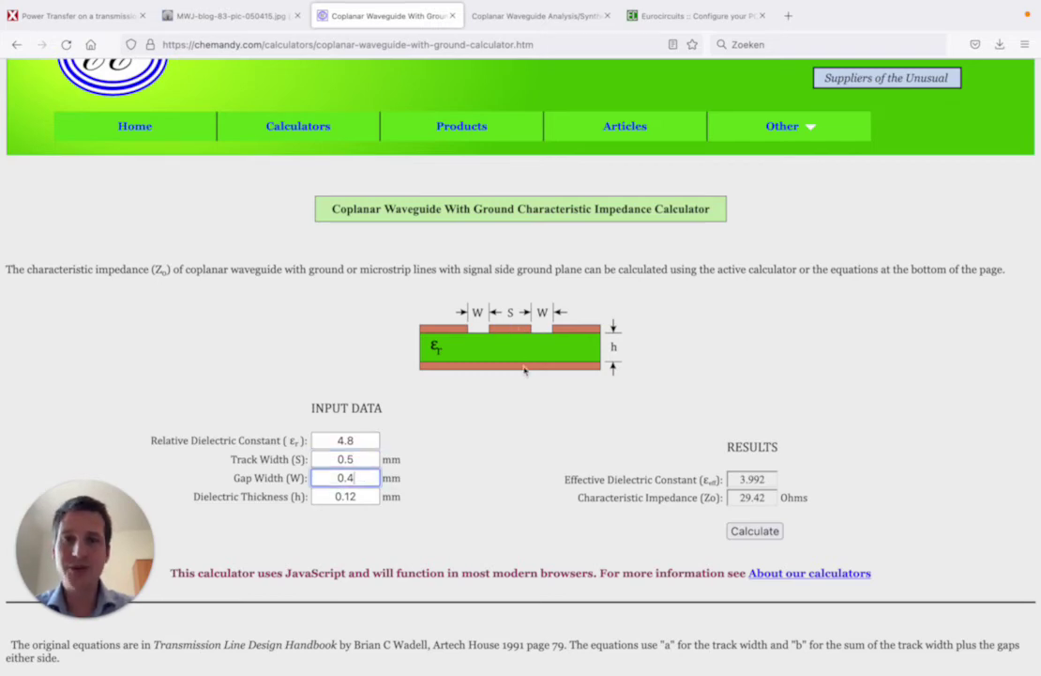
Step: Return from the stackup to the 400389.PcbDoc layout and select the ground copper pour
{"action": "key", "text": "ctrl+Left"}
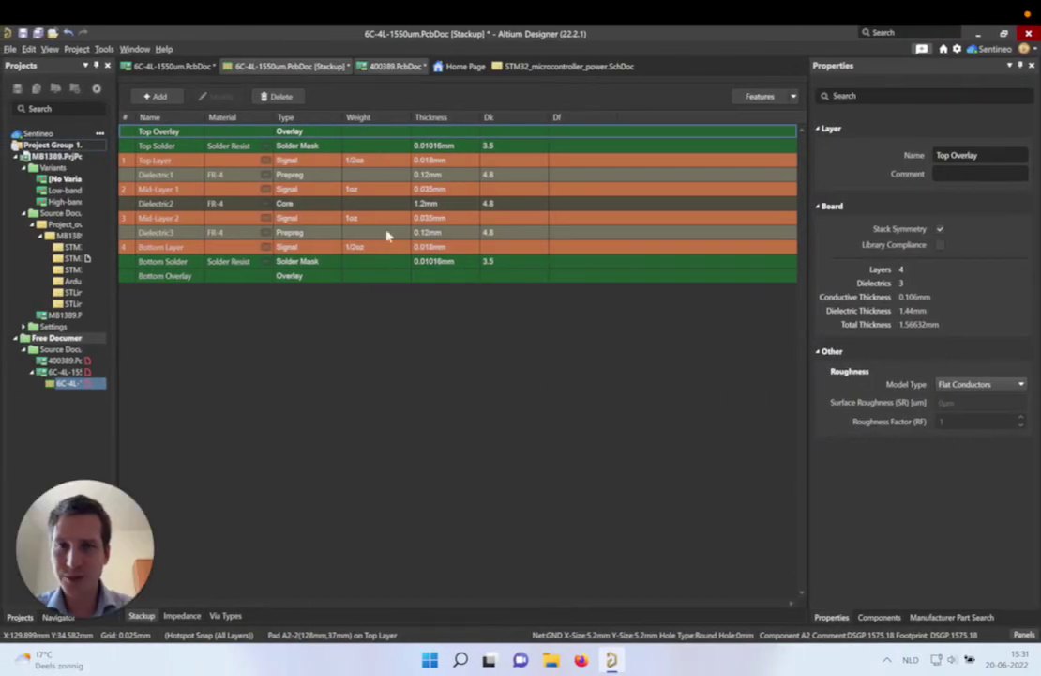
{"action": "key", "text": "ctrl+Tab"}
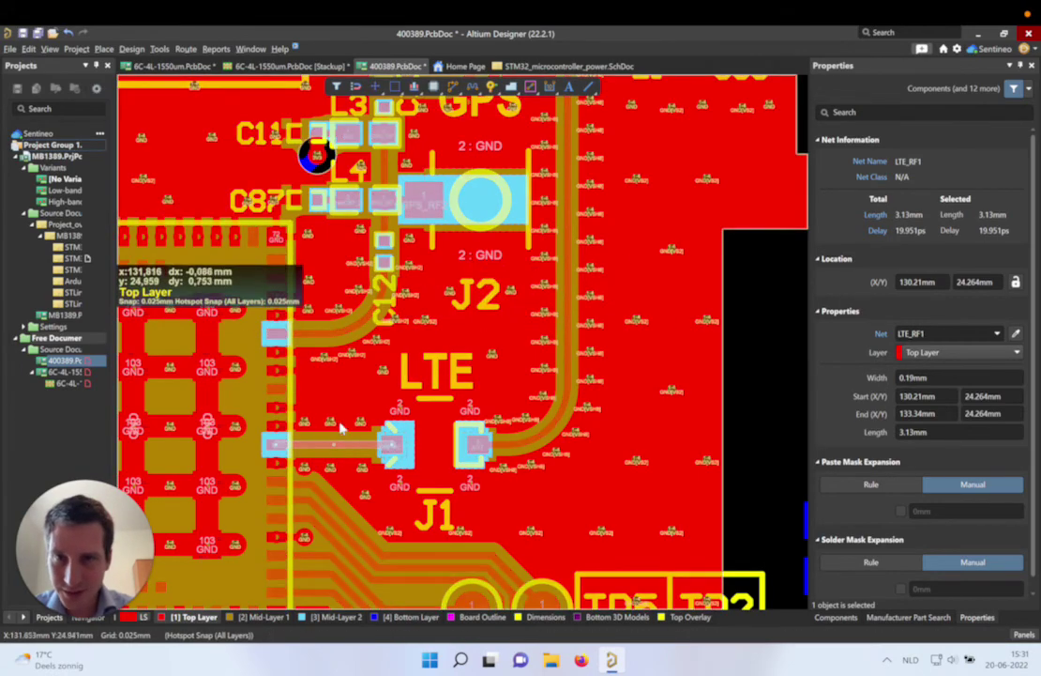
{"action": "left_click", "coordinate": [356, 435]}
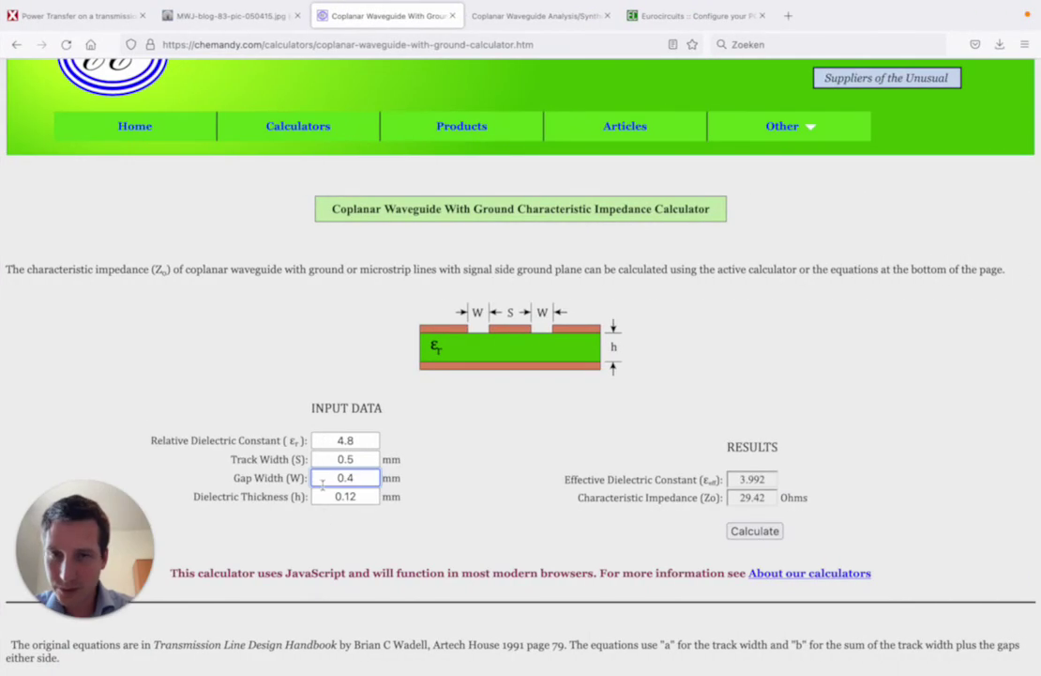
Step: Enter a 0.19 mm track width and 0.24 mm gap width, then recalculate the impedance
{"action": "left_click", "coordinate": [361, 459]}
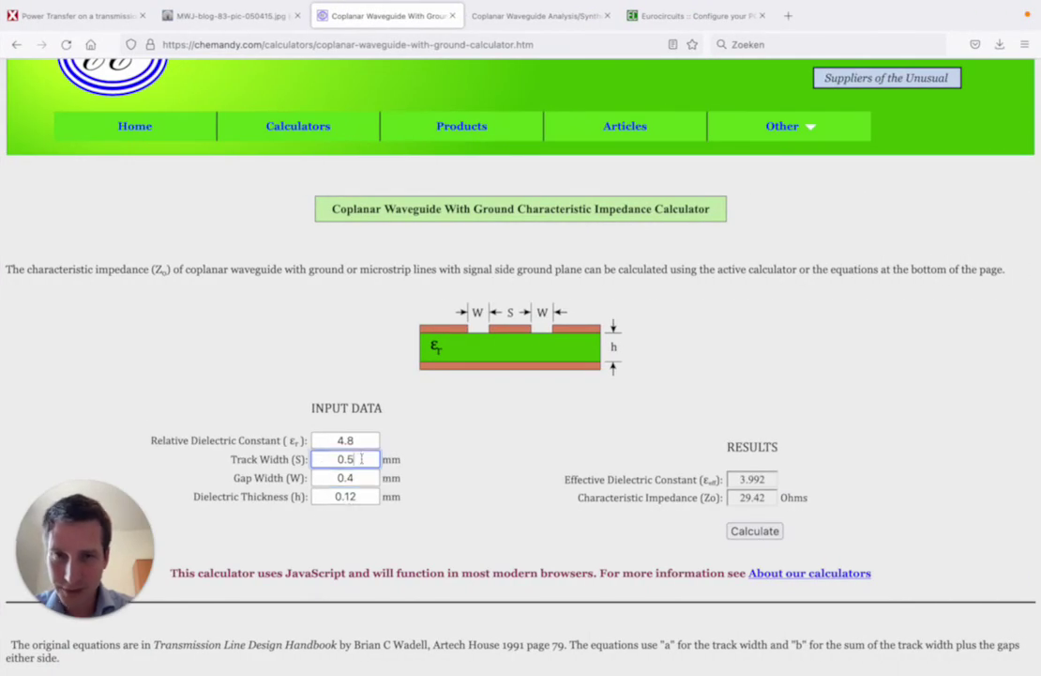
{"action": "key", "text": "BackSpace"}
{"action": "type", "text": "19"}
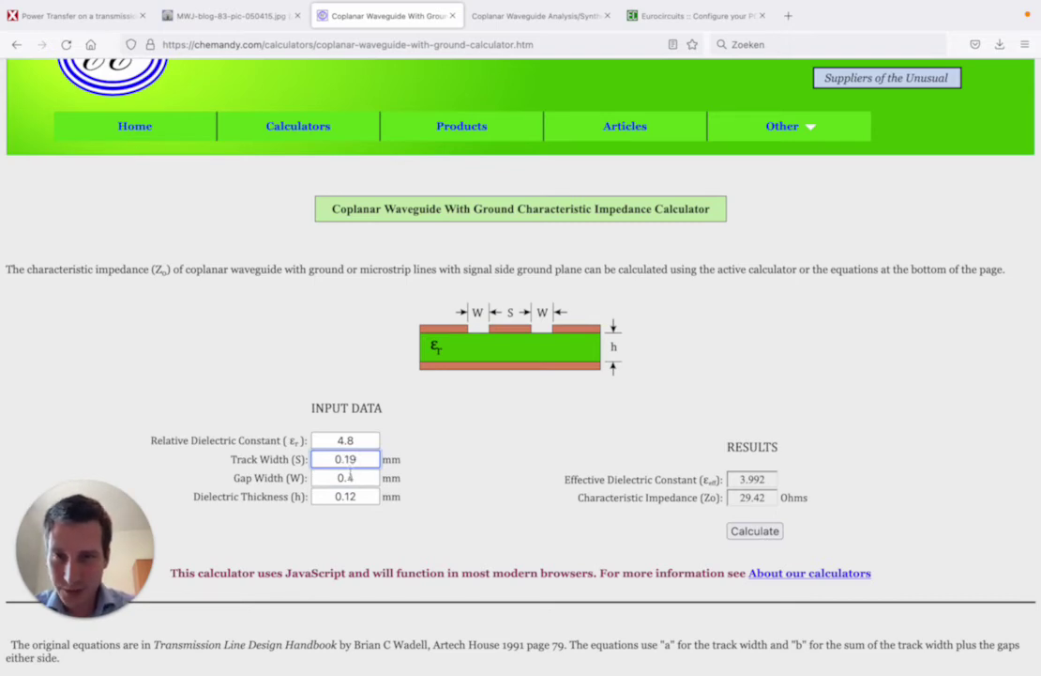
{"action": "left_click", "coordinate": [350, 478]}
{"action": "type", "text": "3"}
{"action": "key", "text": "BackSpace"}
{"action": "type", "text": "2"}
{"action": "left_click", "coordinate": [754, 531]}
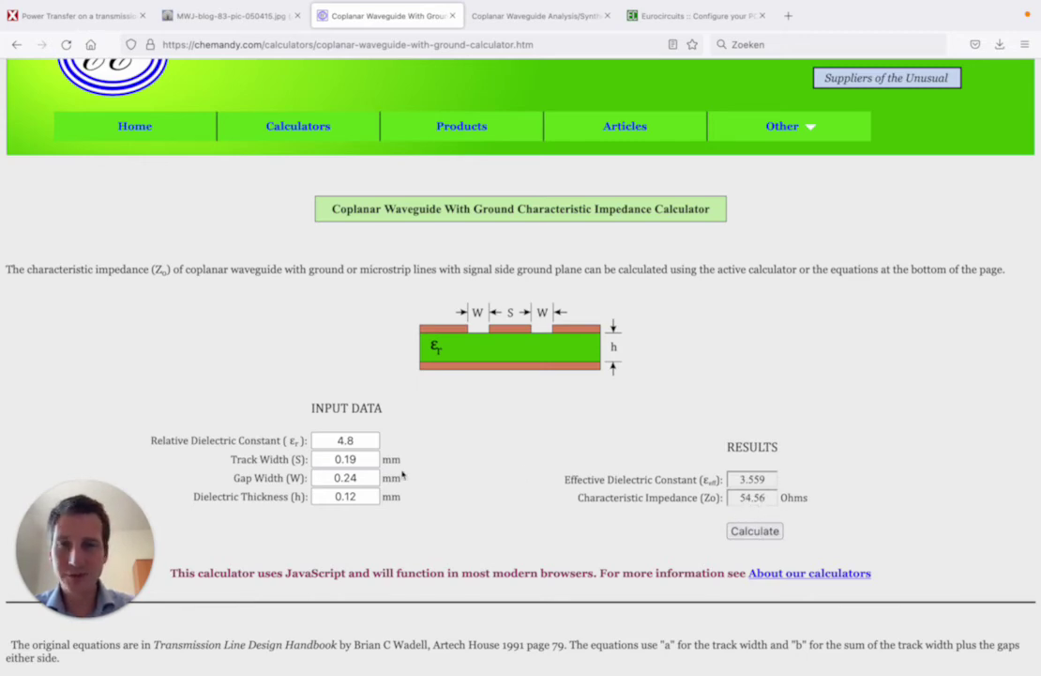
Step: Change the track width to 0.22 mm and recalculate, reaching 50.09 ohms
{"action": "left_click", "coordinate": [363, 460]}
{"action": "key", "text": "BackSpace"}
{"action": "key", "text": "BackSpace"}
{"action": "type", "text": "22"}
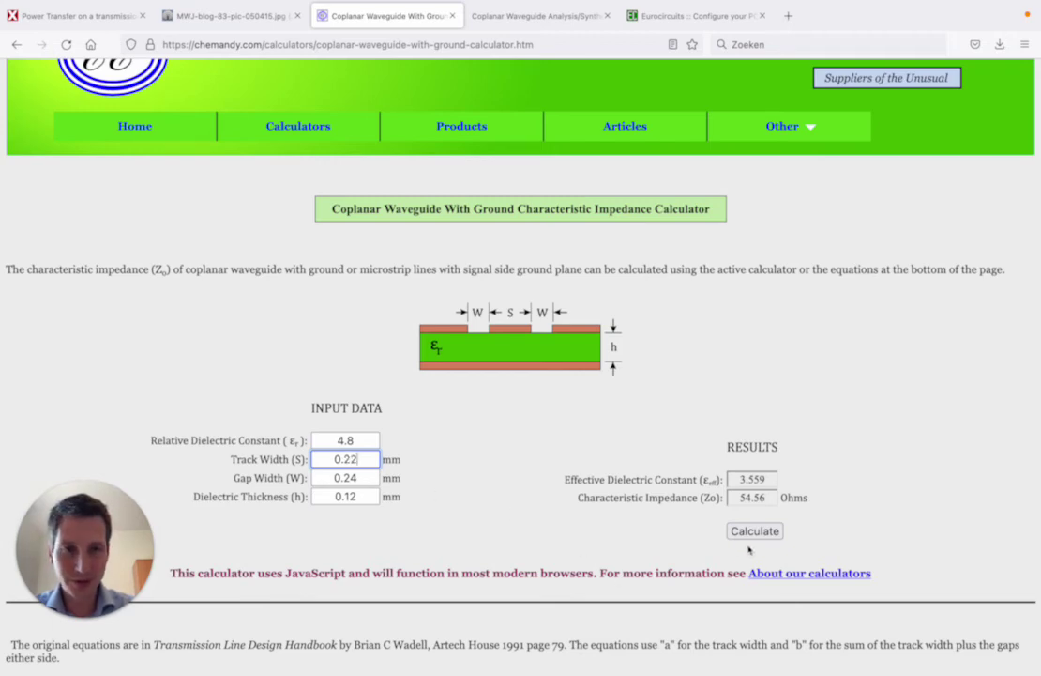
{"action": "left_click", "coordinate": [758, 531]}
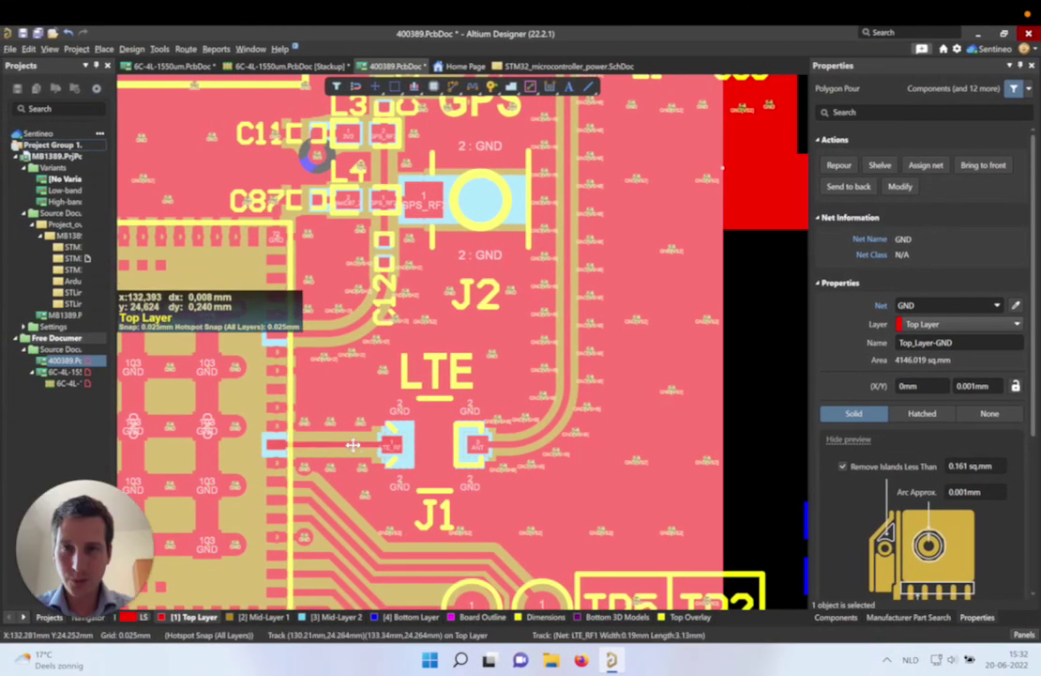
Step: Set the LTE_RF1 track's width to 0.22mm in the Properties panel
{"action": "left_click", "coordinate": [388, 444]}
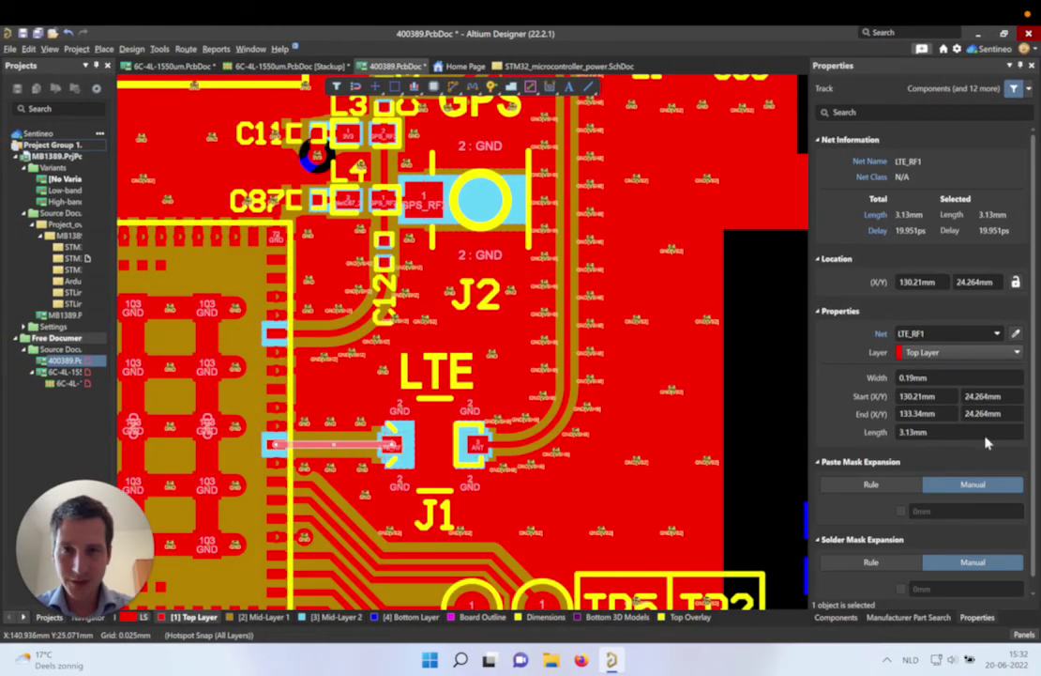
{"action": "left_click", "coordinate": [917, 377]}
{"action": "key", "text": "BackSpace"}
{"action": "key", "text": "BackSpace"}
{"action": "key", "text": "BackSpace"}
{"action": "type", "text": ".22"}
{"action": "key", "text": "Return"}
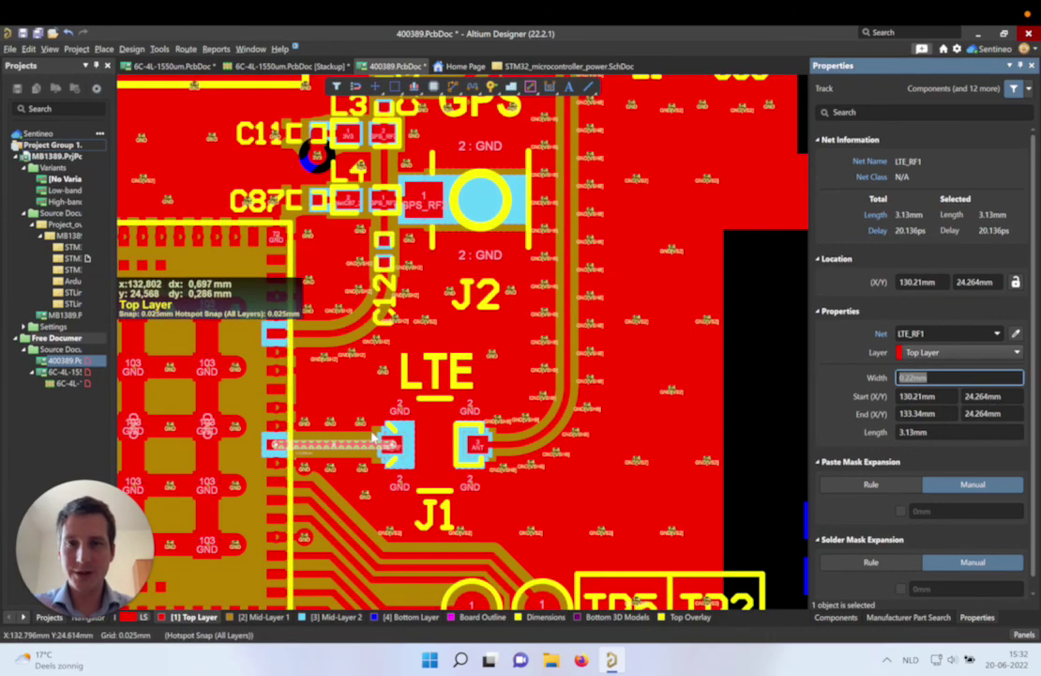